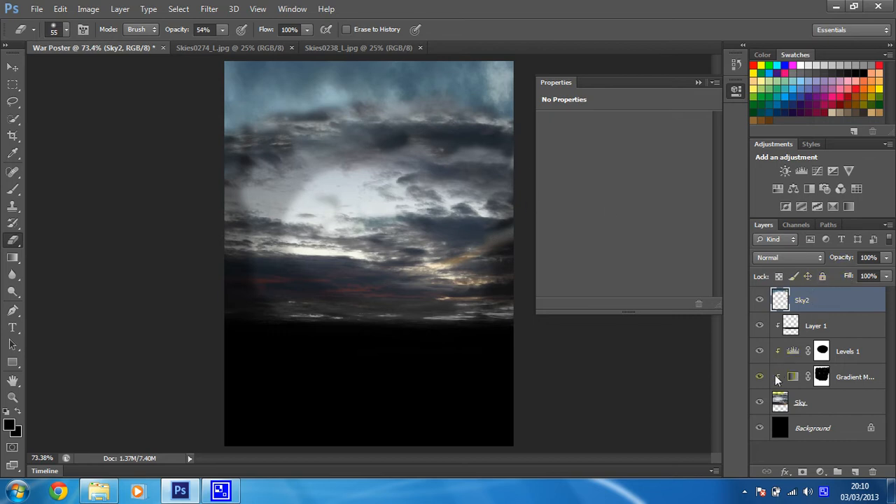
Add a Gradient Map adjustment above the Sky2 layer and set the gradient's end colour stop to #686868.
left_click(821, 472)
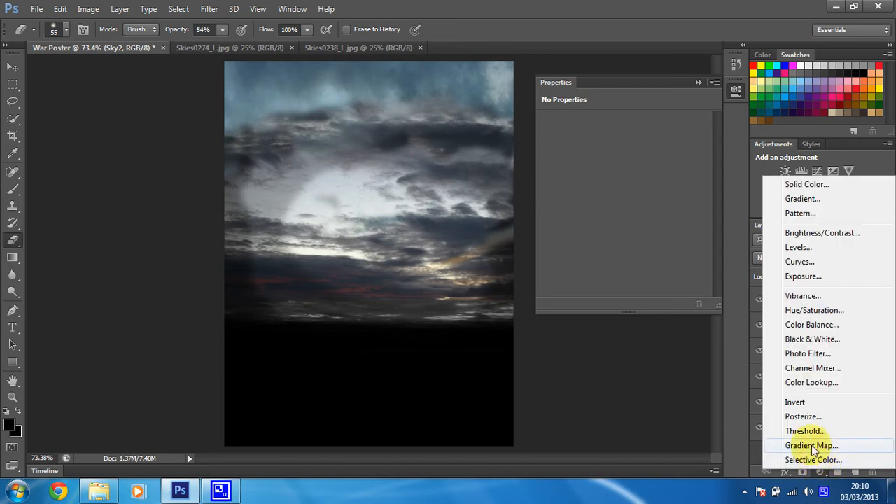
left_click(812, 446)
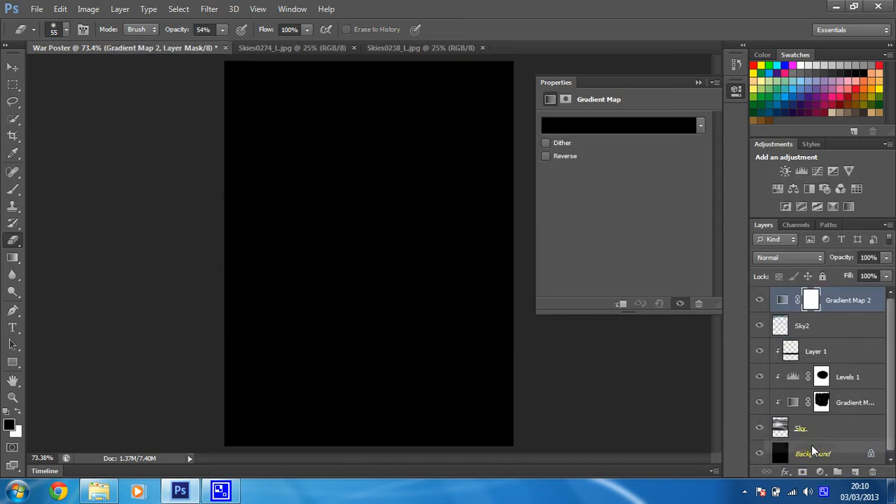
left_click(614, 125)
left_click(347, 273)
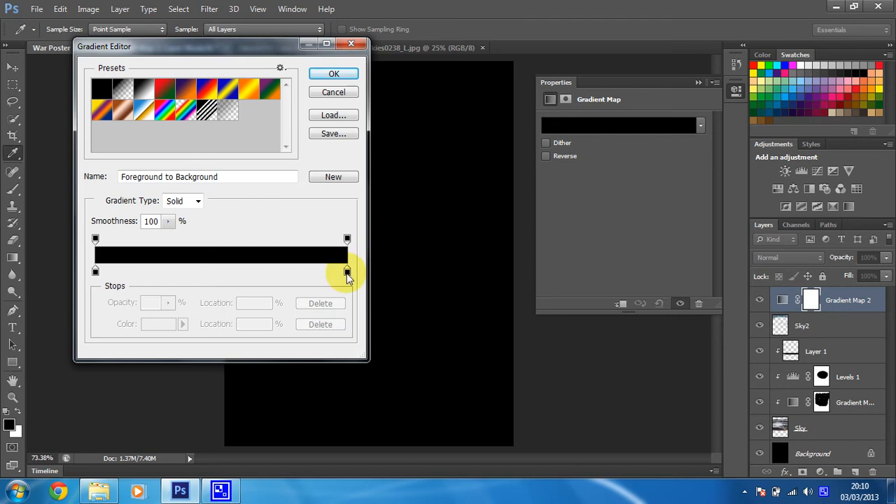
double_click(348, 273)
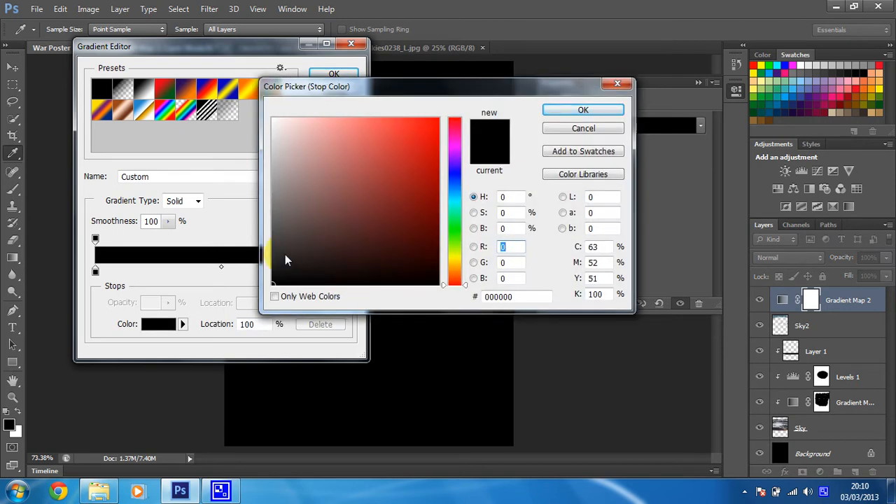
left_click(536, 300)
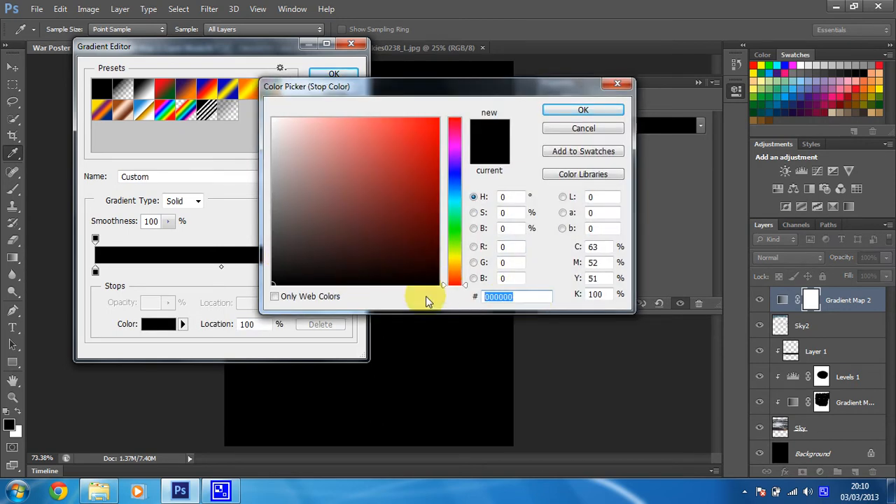
type("686868")
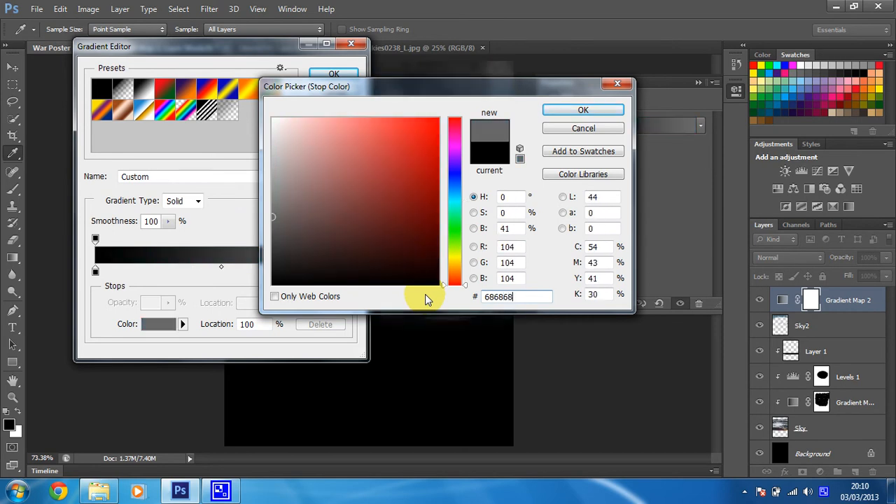
left_click(580, 111)
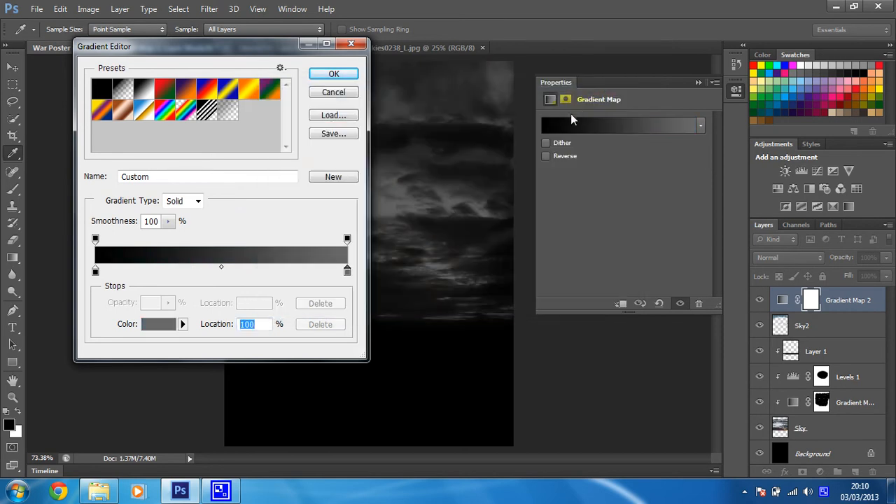
left_click(334, 74)
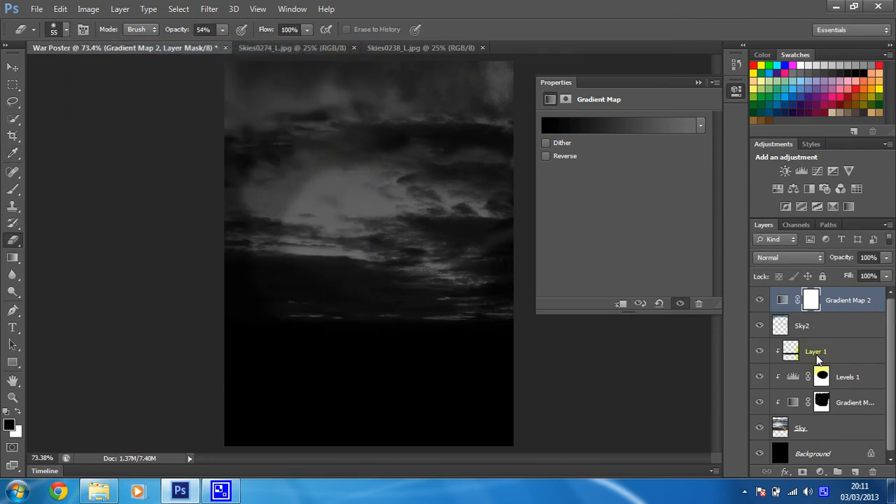
Clip the new Gradient Map to the Sky2 layer and reduce its opacity to 61%.
right_click(841, 301)
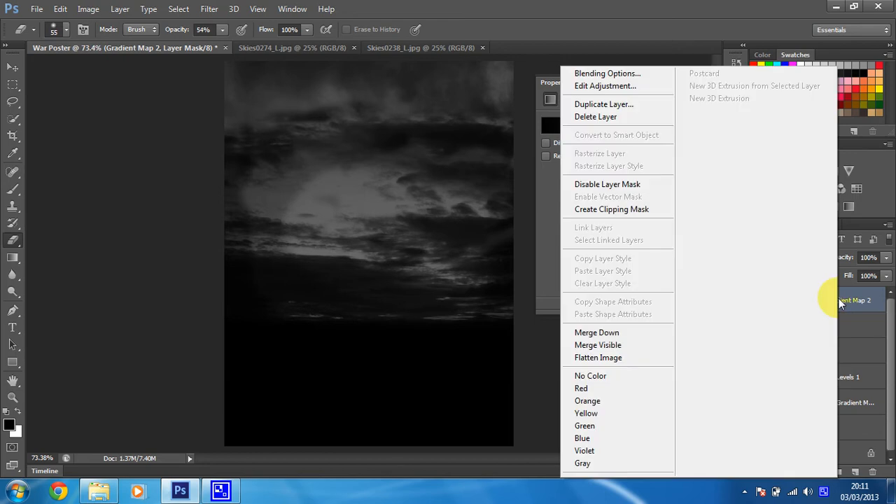
left_click(654, 209)
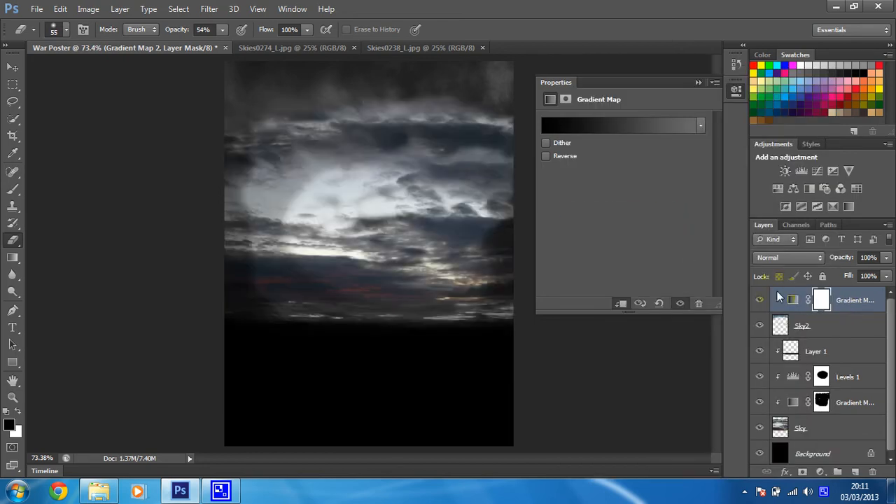
left_click(886, 257)
left_click_drag(885, 277, 866, 280)
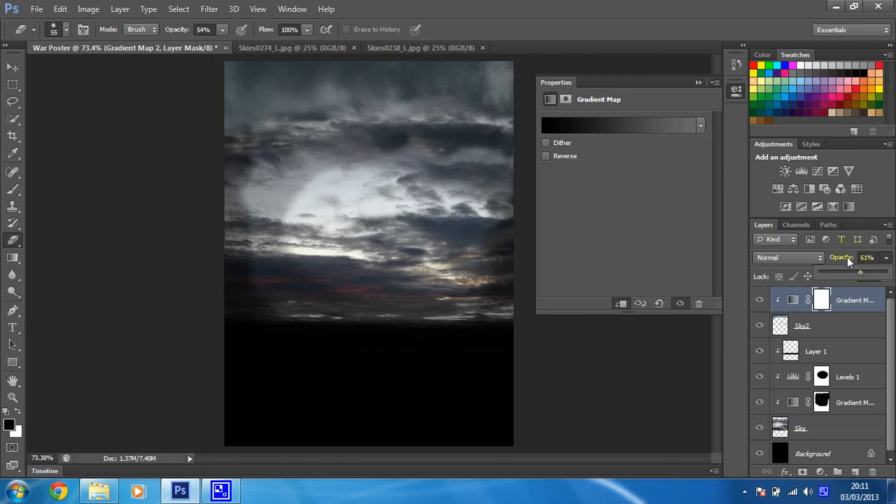
left_click(847, 257)
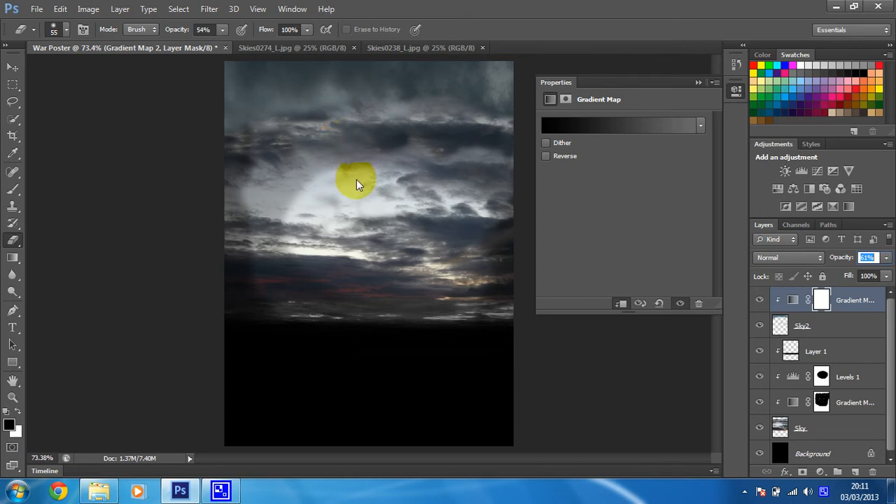
Paint black on the Gradient Map's mask with the Brush tool to bring the blue back in the sky's upper centre and right.
left_click(13, 189)
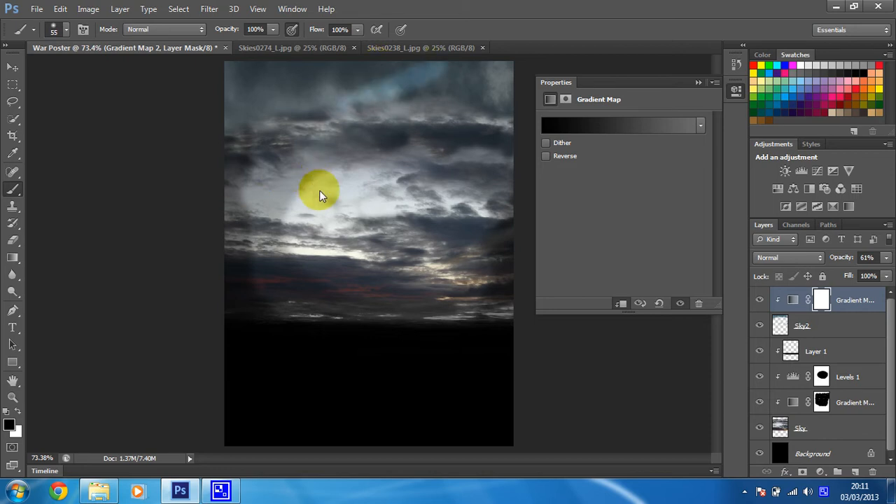
mouse_move(320, 190)
left_mouse_down()
mouse_move(368, 214)
mouse_move(489, 163)
mouse_move(498, 118)
mouse_move(510, 123)
mouse_move(512, 63)
mouse_move(481, 65)
mouse_move(462, 91)
mouse_move(448, 76)
mouse_move(351, 129)
left_mouse_up()
mouse_move(414, 168)
left_mouse_down()
mouse_move(503, 114)
mouse_move(515, 118)
mouse_move(490, 124)
left_mouse_up()
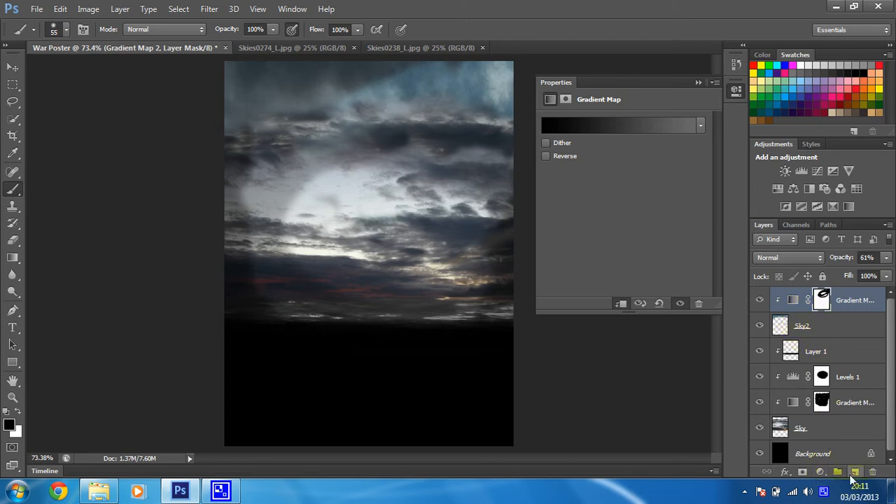
Add a Levels adjustment with the output white level at 123 and clip it to the Sky2 layer.
left_click(821, 472)
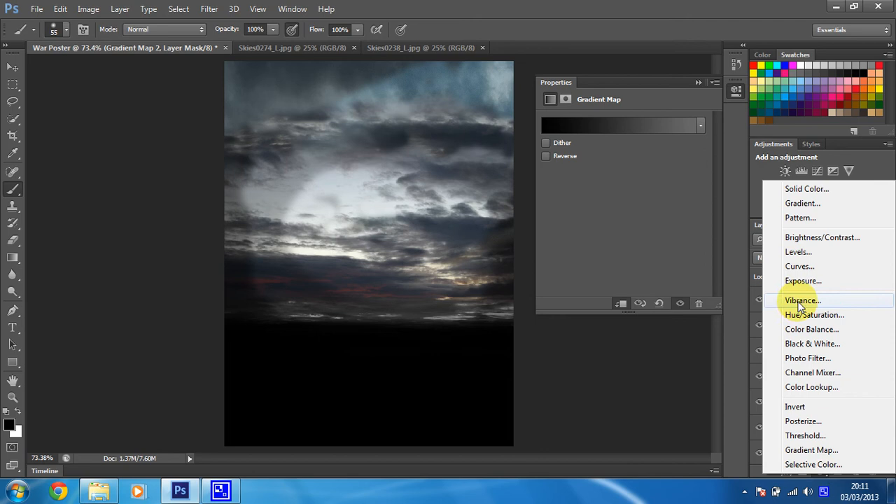
left_click(804, 251)
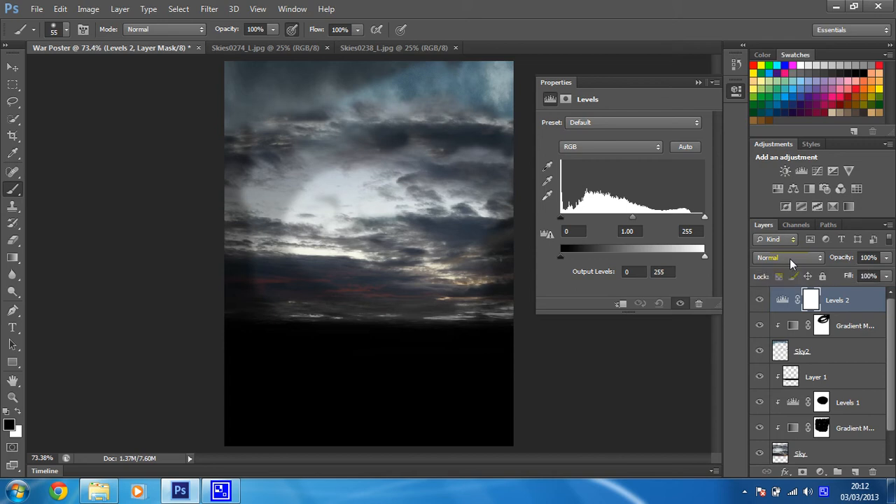
left_click_drag(706, 256, 630, 256)
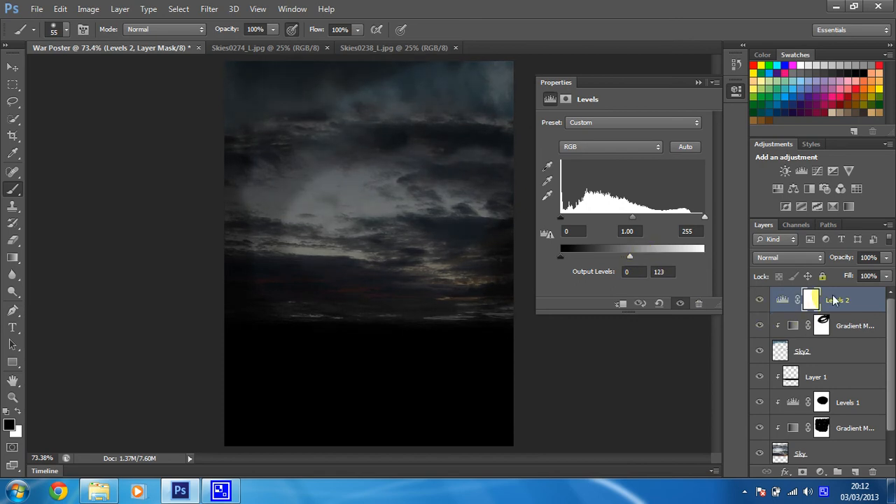
right_click(832, 300)
left_click(625, 211)
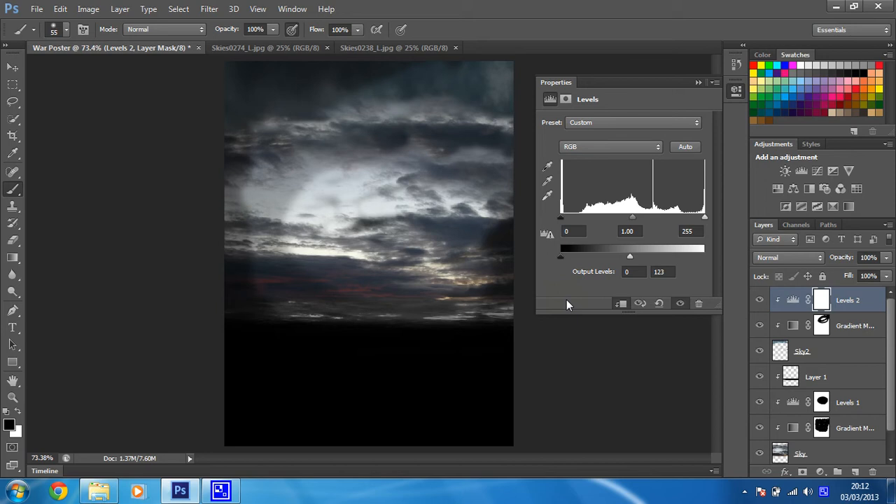
Lower the opacity of the Levels 2 layer to 68%.
left_click(886, 258)
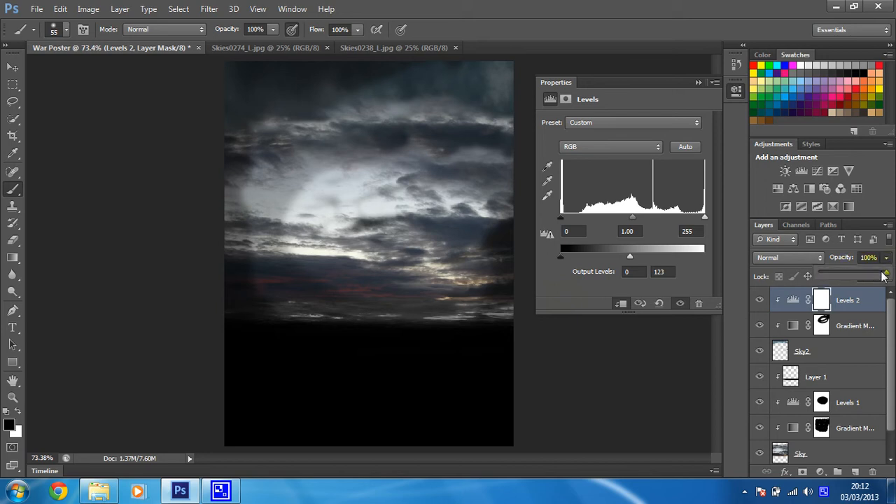
left_click_drag(882, 276, 866, 280)
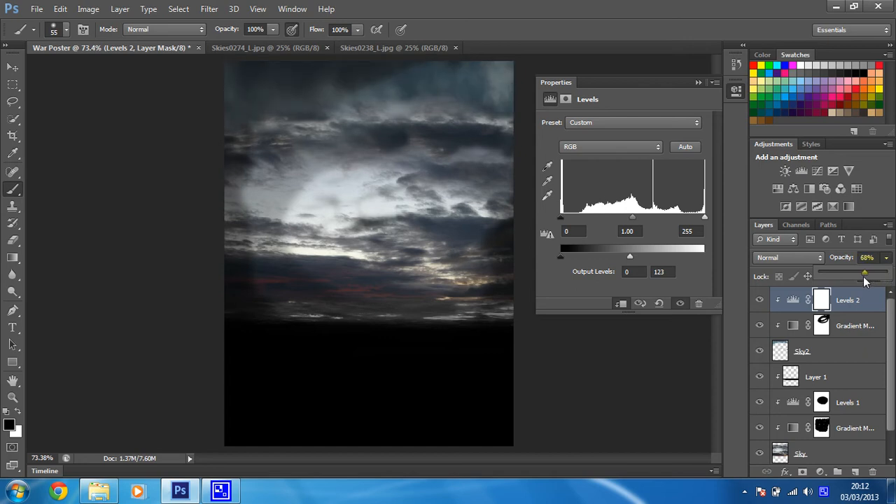
left_click(836, 250)
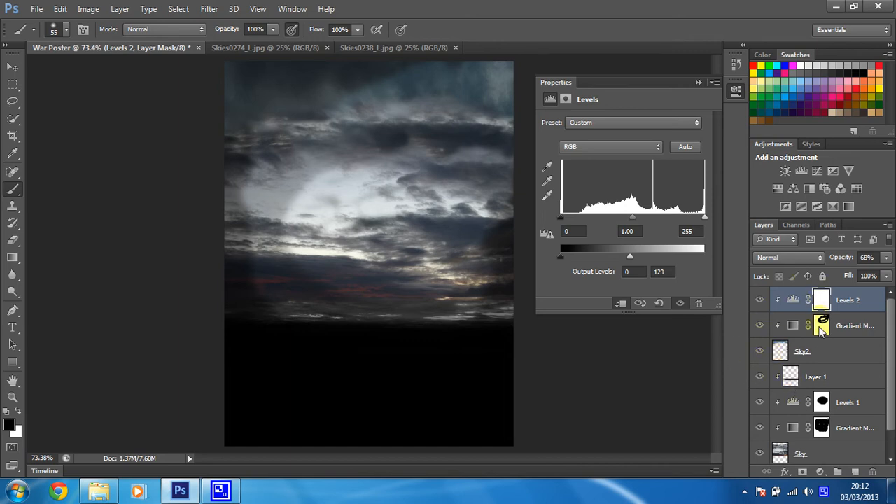
Add a Color Balance adjustment directly above the Sky2 layer.
left_click(840, 350)
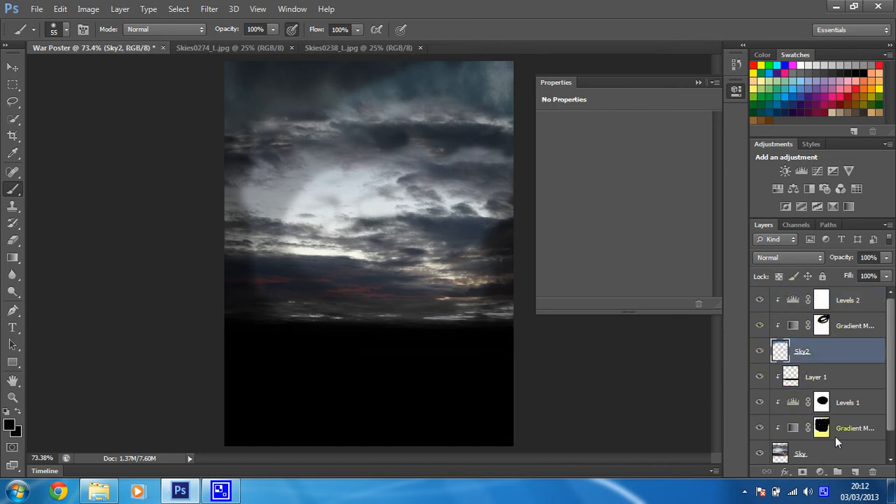
left_click(824, 473)
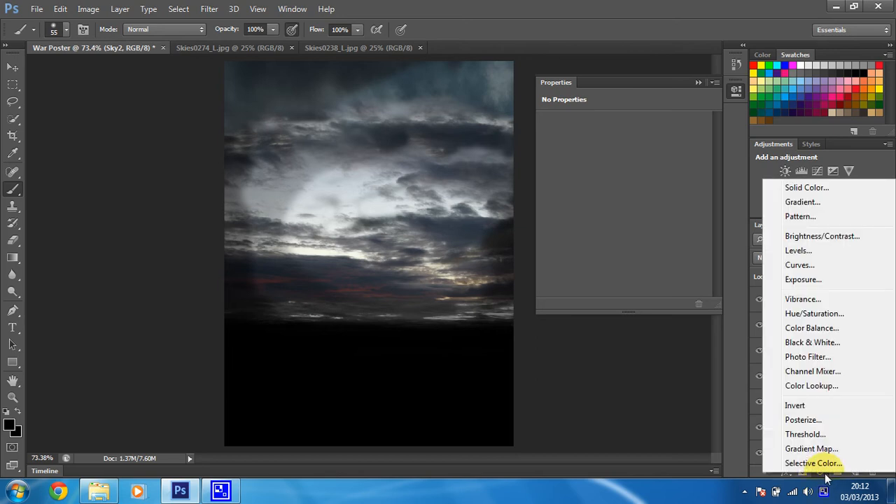
left_click(819, 328)
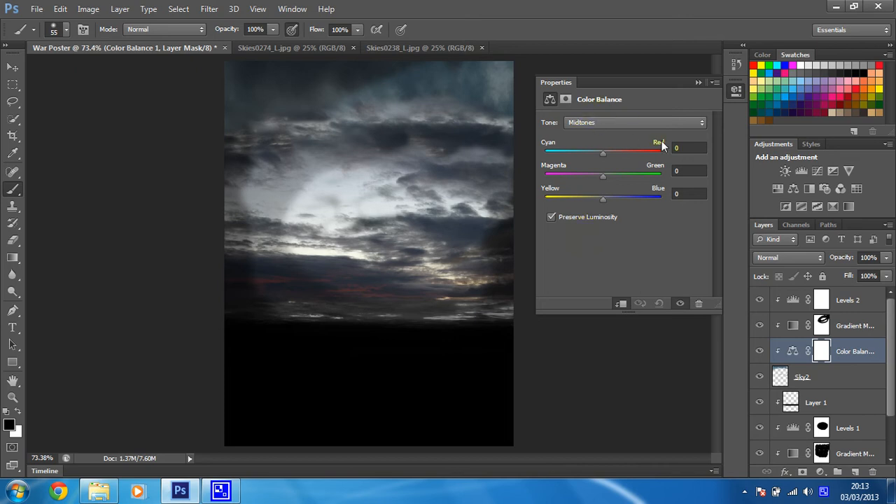
Set the Color Balance midtones to 93 for cyan–red, 16 for magenta–green and 23 for yellow–blue.
left_click(690, 152)
left_click_drag(689, 148, 672, 149)
type("93")
key("Tab")
type("16")
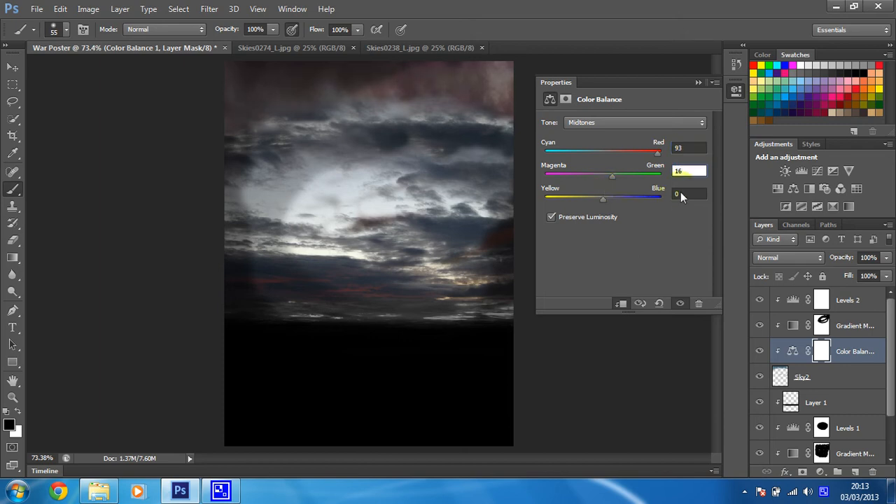
type("23")
key("Tab")
left_click(690, 148)
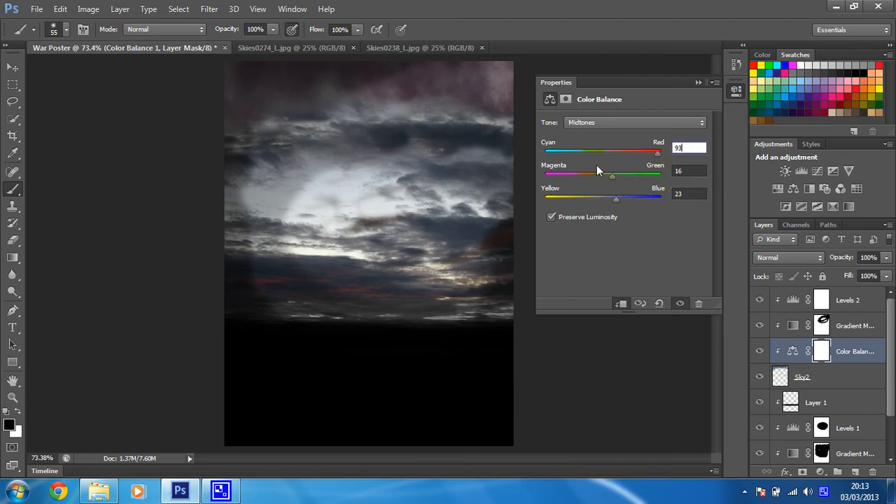
Set the Color Balance shadows to 4 on the cyan–red scale.
left_click(592, 123)
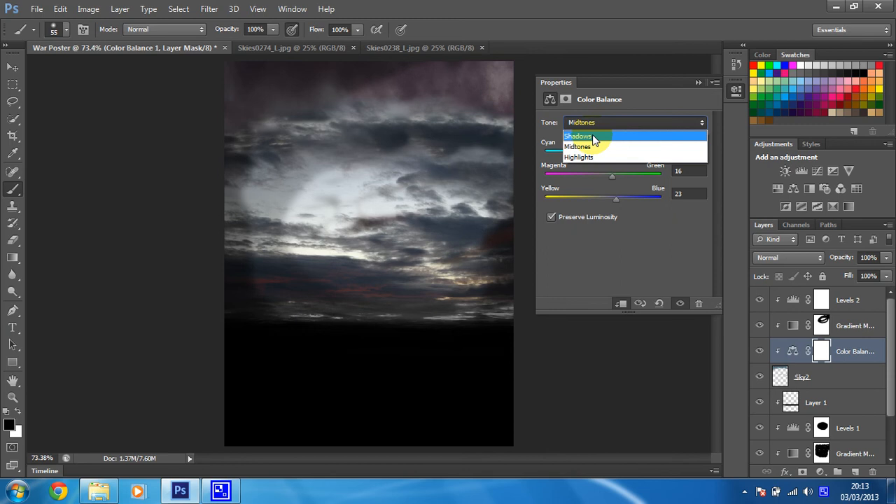
left_click(593, 136)
left_click(688, 148)
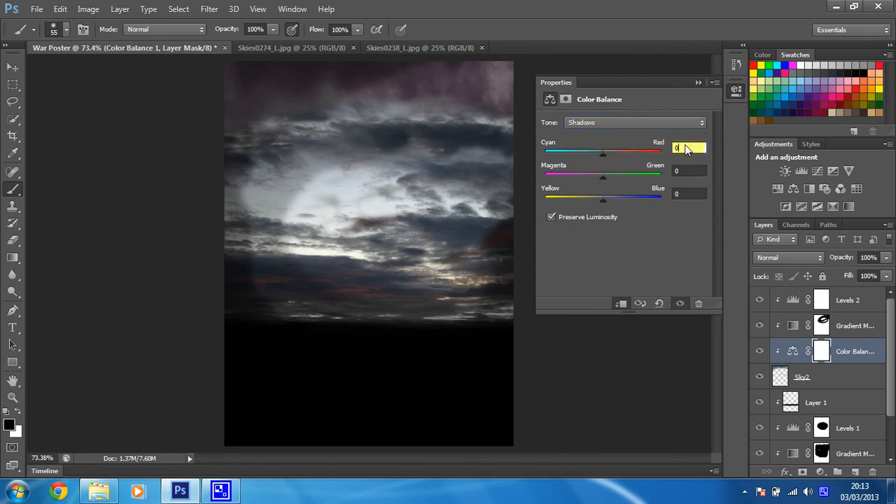
type("4")
left_click(686, 172)
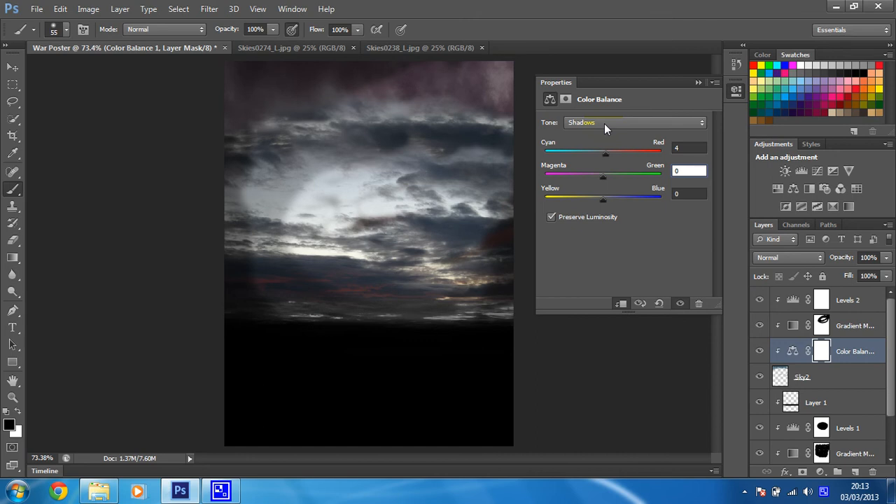
Set the Color Balance highlights to red 16, green 9 and blue 2, and lower the adjustment layer's opacity to 48%.
left_click(604, 123)
left_click(587, 160)
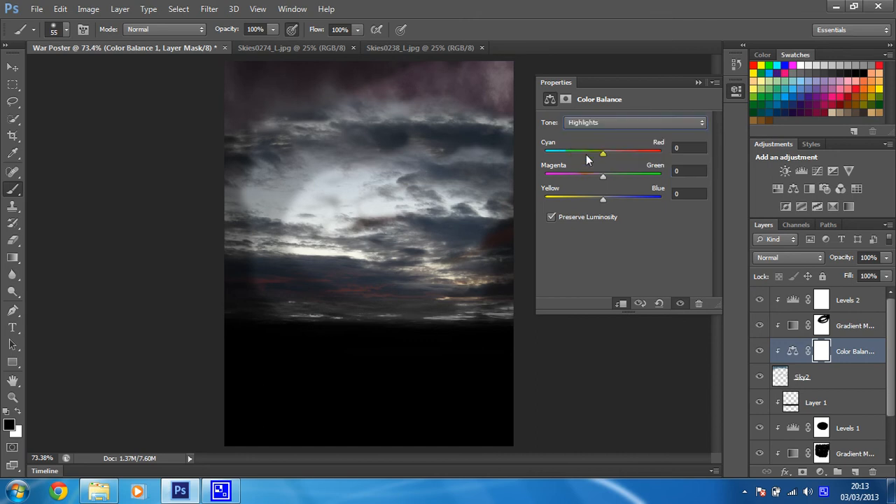
left_click(683, 148)
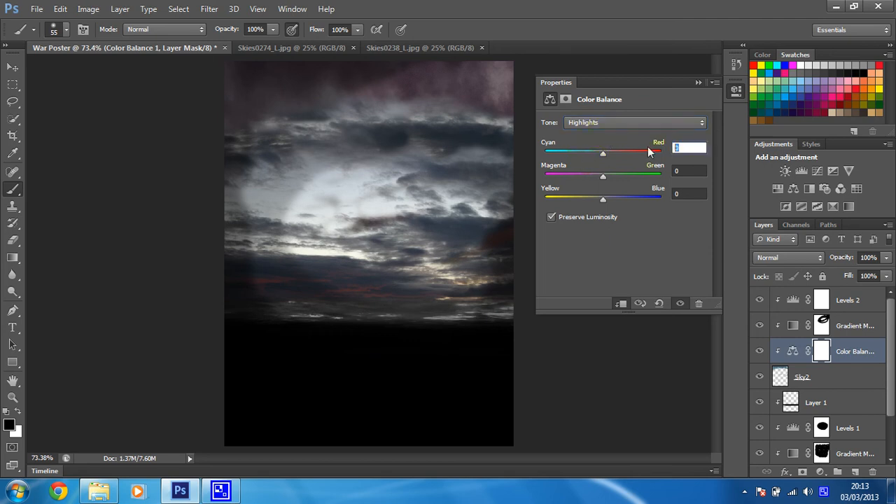
type("16")
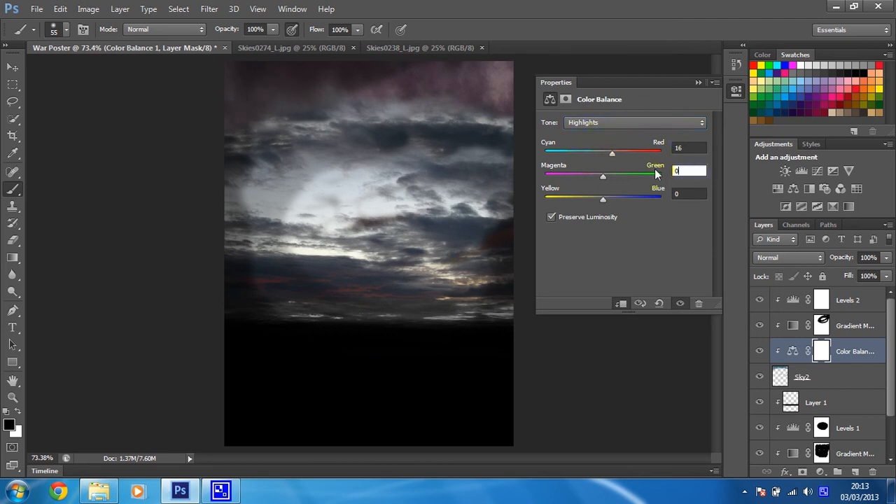
left_click(674, 172)
type("9")
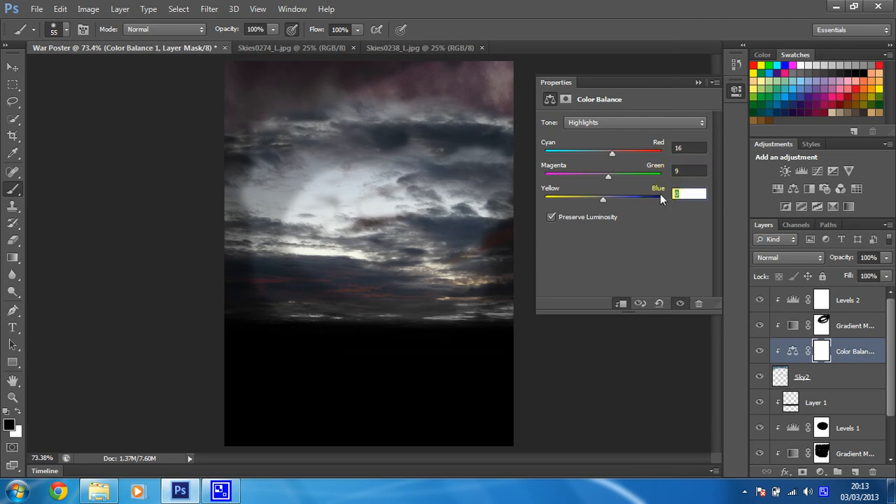
type("2")
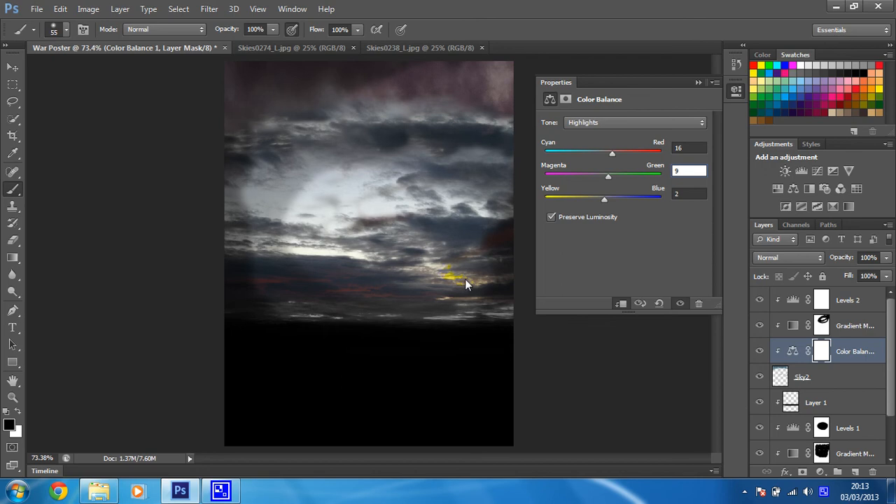
left_click(887, 257)
left_click_drag(886, 274, 857, 275)
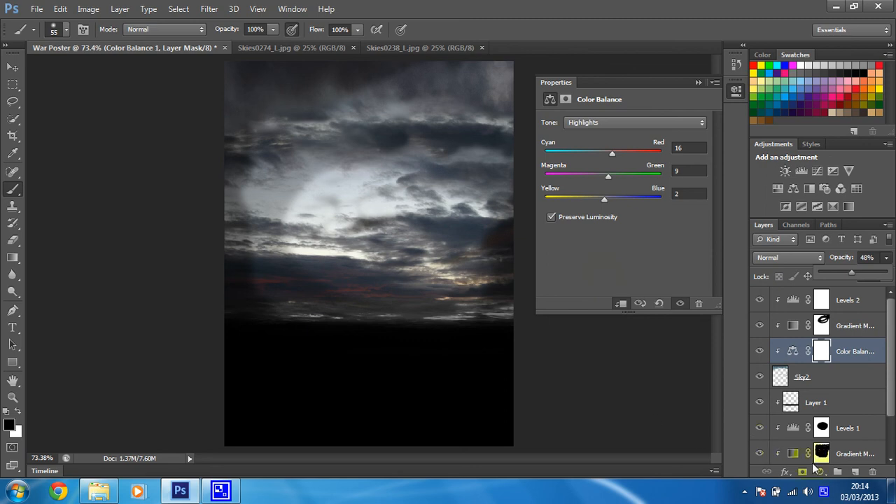
Add a Hue/Saturation adjustment directly above the Sky2 layer and turn on Colorize.
left_click(832, 378)
left_click(821, 472)
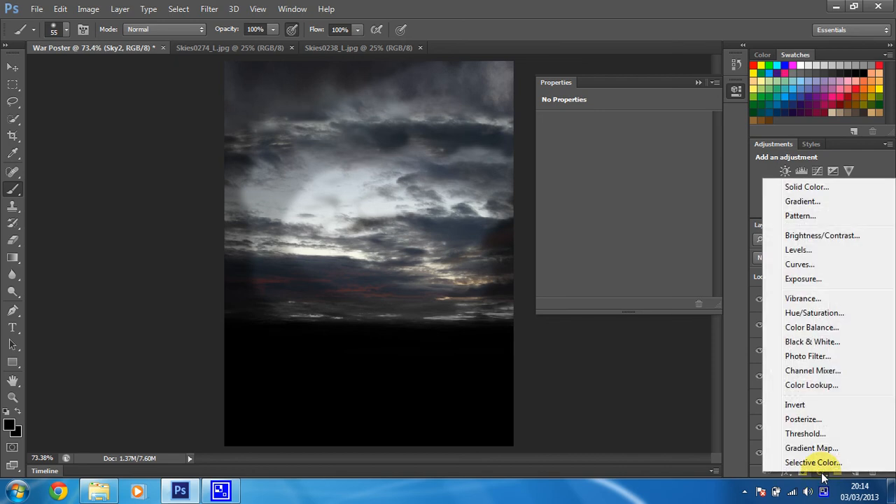
left_click(816, 313)
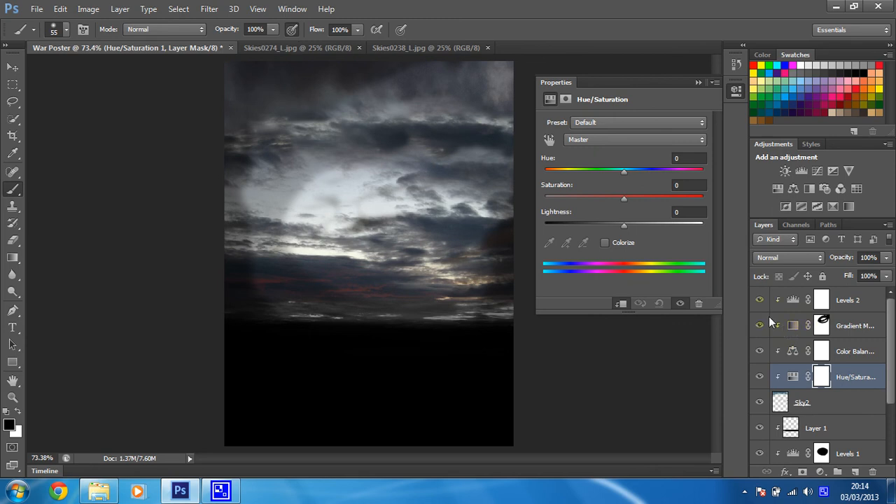
left_click(605, 242)
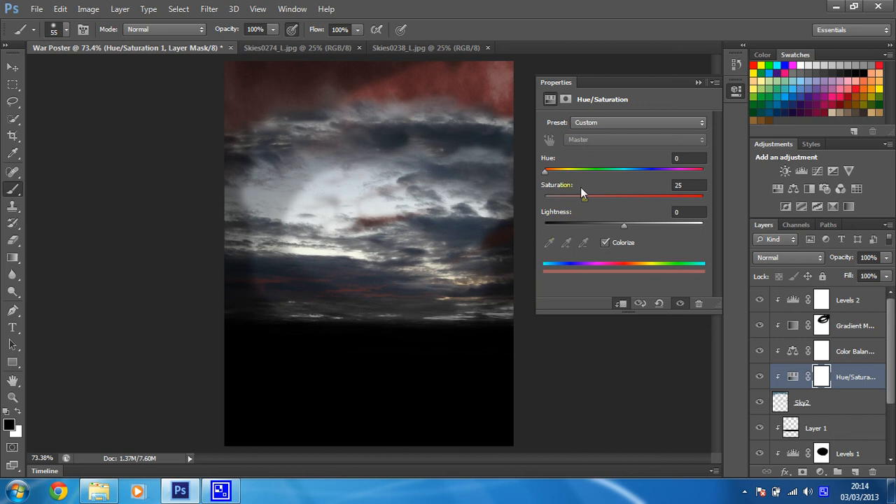
Set the Hue/Saturation hue to 28, saturation to 6 and lightness to -21, and lower the adjustment layer's opacity to 16%.
mouse_move(543, 173)
left_mouse_down()
mouse_move(592, 175)
mouse_move(557, 178)
left_mouse_up()
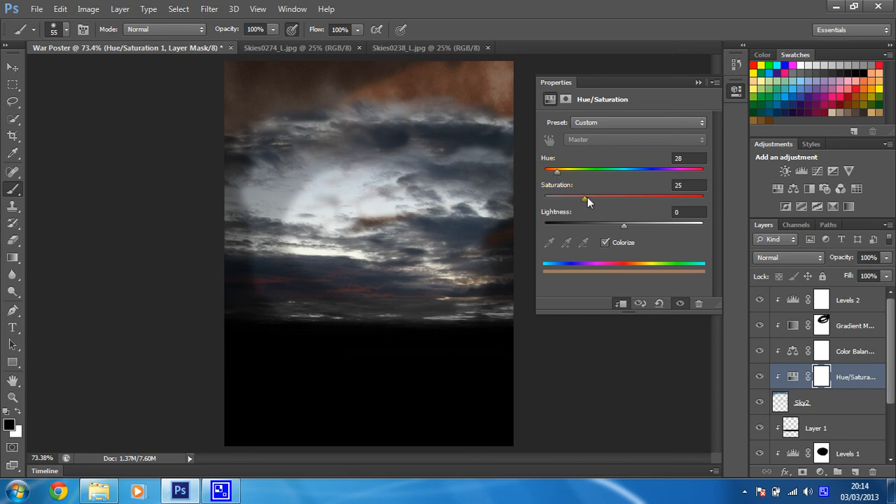
left_click_drag(584, 198, 555, 207)
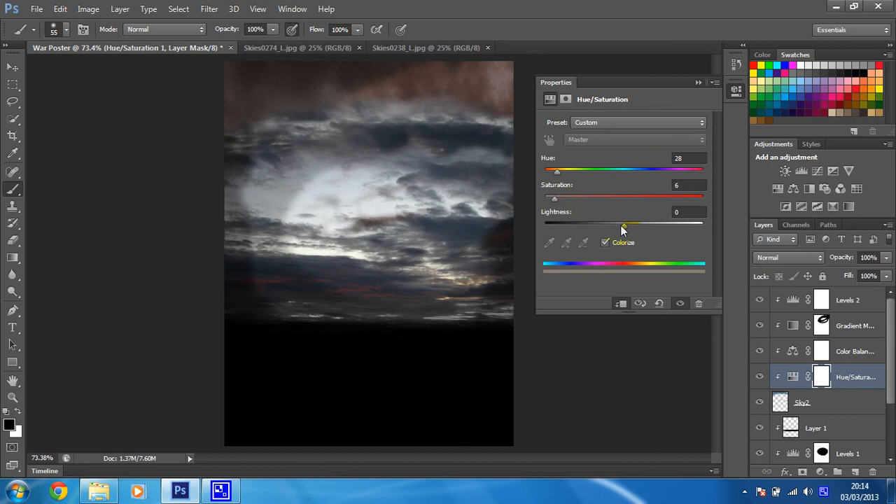
left_click_drag(621, 226, 609, 228)
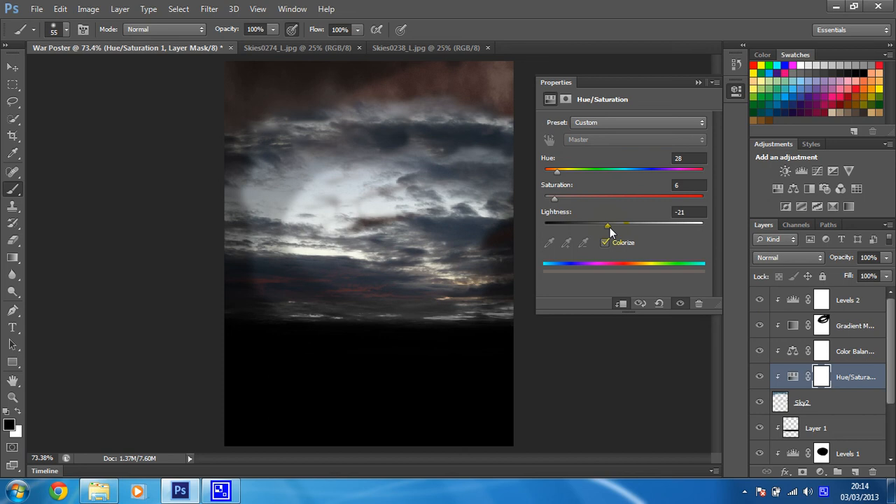
left_click_drag(610, 228, 610, 227)
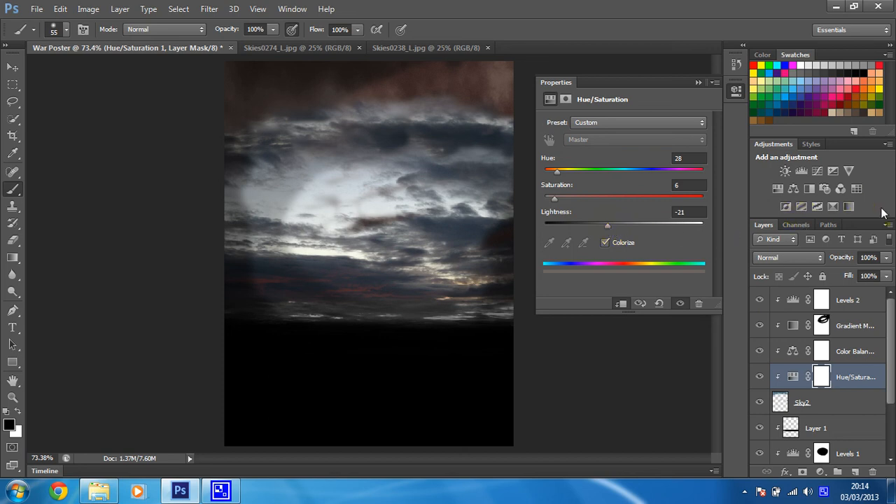
left_click(886, 257)
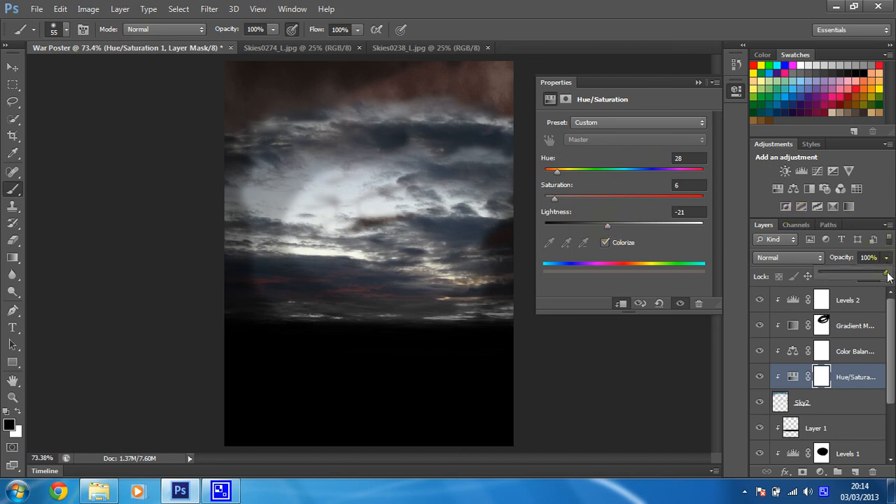
left_click_drag(887, 273, 831, 278)
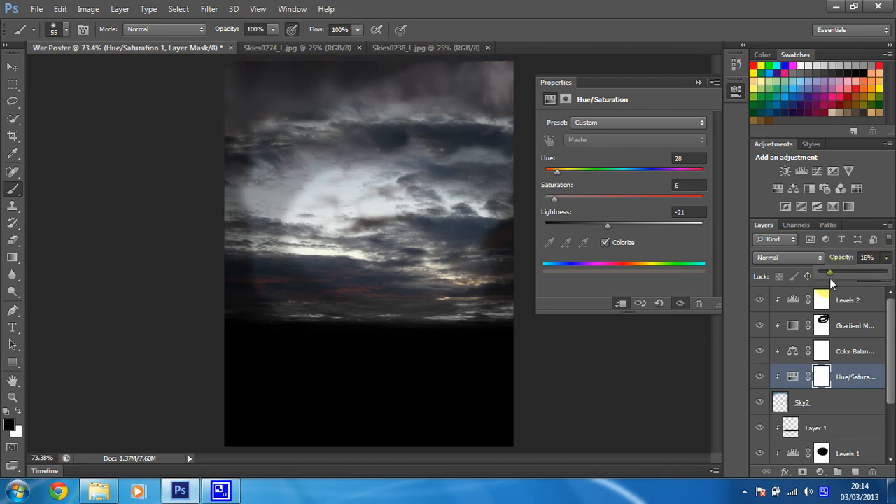